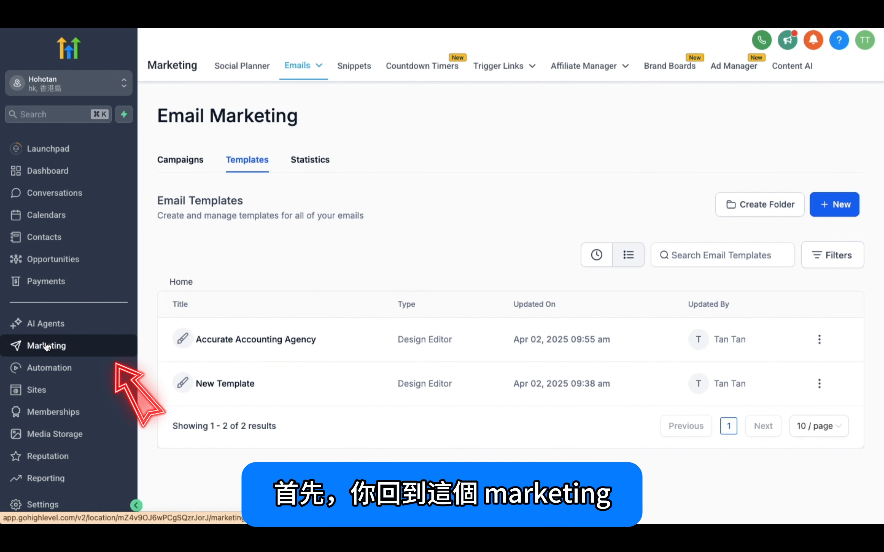
Start a new email template from the ready-made Email Marketing Templates library.
mouse_move(300, 78)
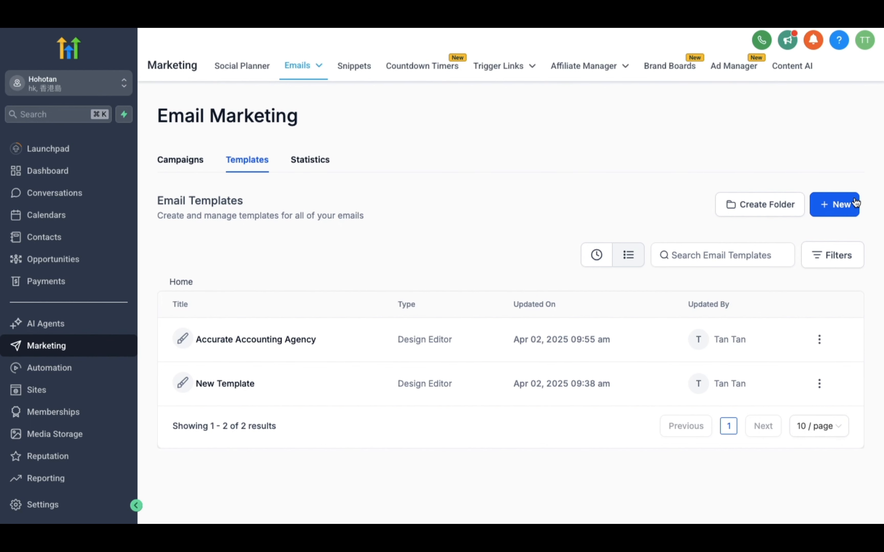
click(836, 204)
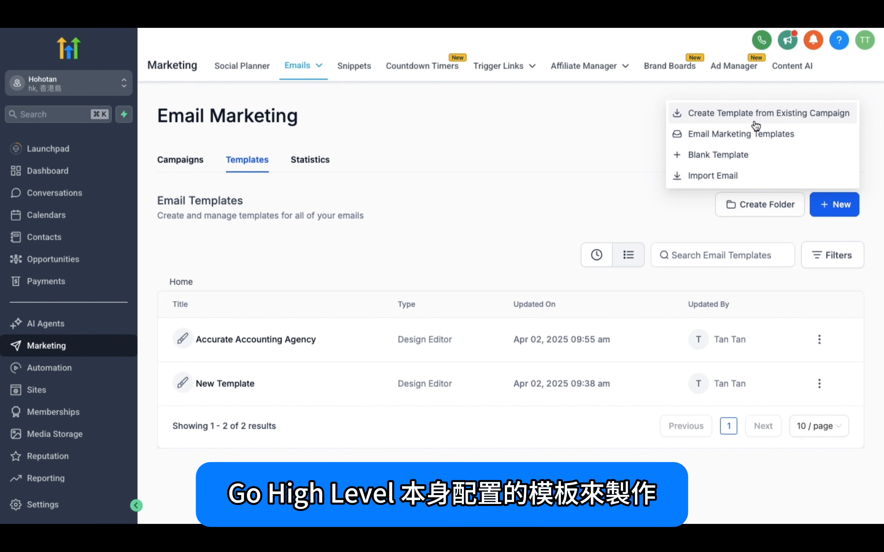
click(756, 141)
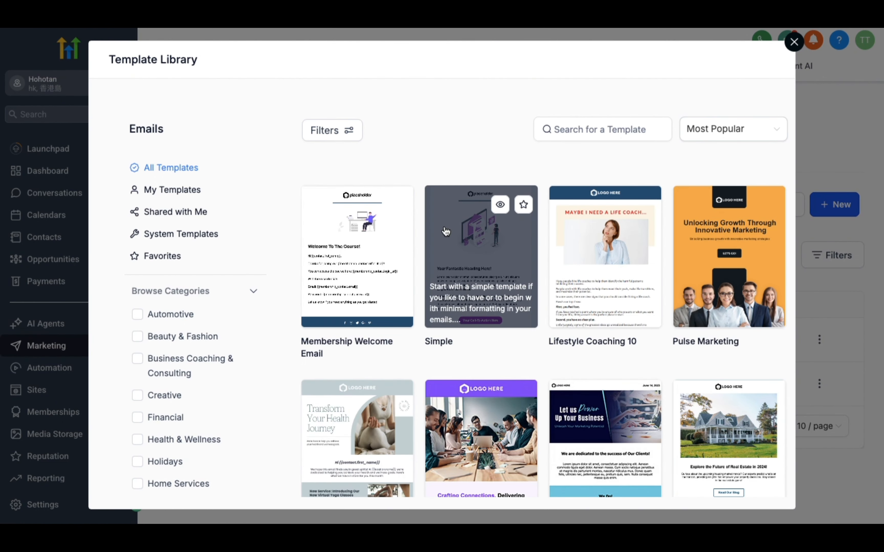
Expand the full category list in the template library, filter by the Financial category and browse the matching templates.
scroll(444, 233, down, 3)
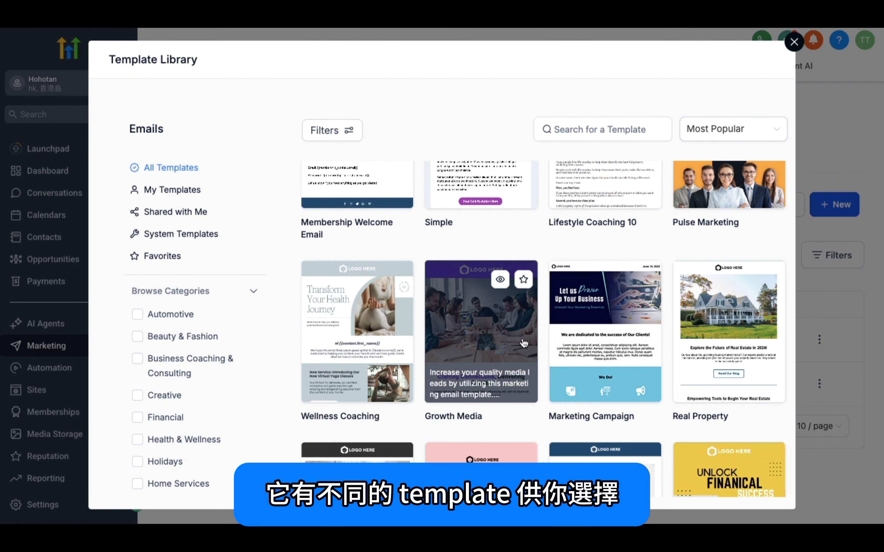
scroll(599, 321, down, 2)
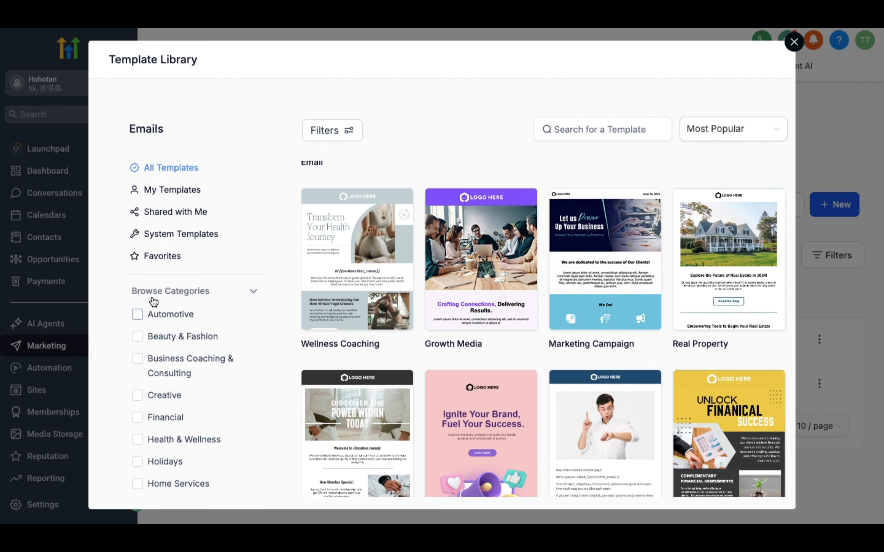
scroll(148, 286, down, 5)
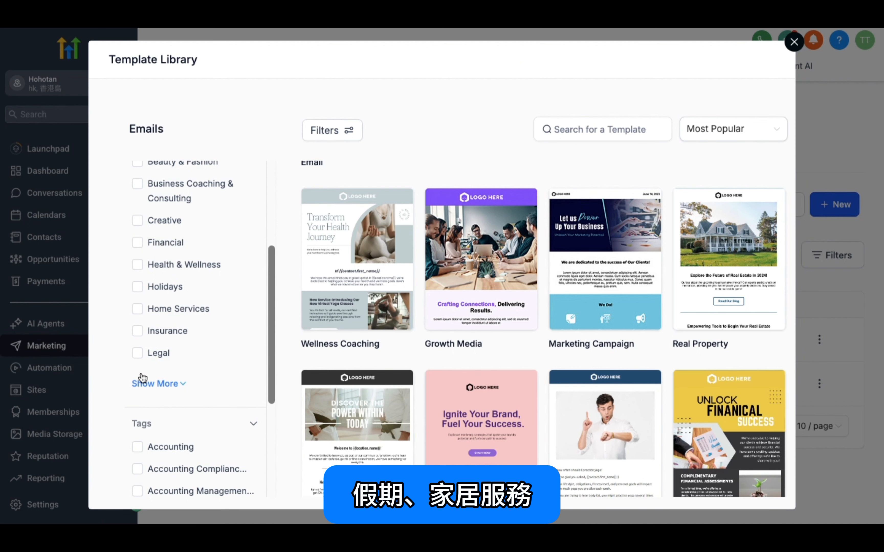
click(147, 384)
scroll(138, 377, down, 4)
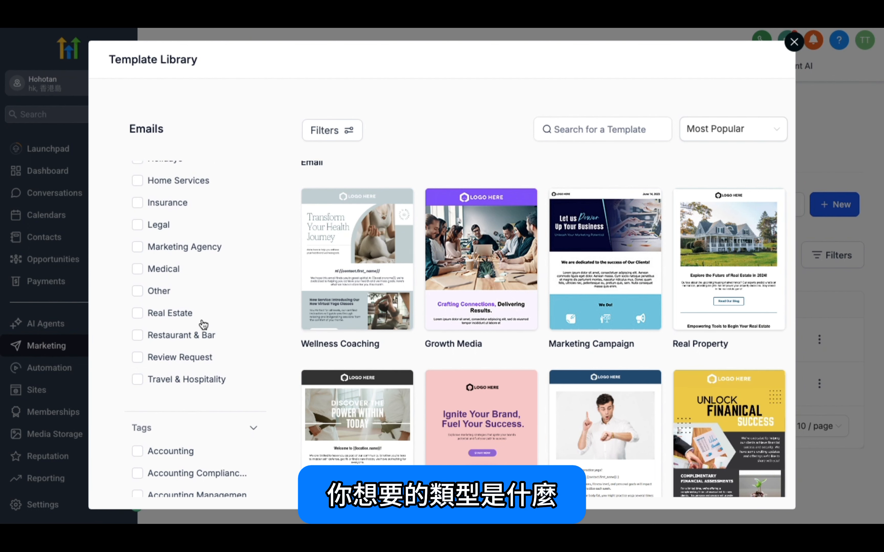
mouse_move(466, 271)
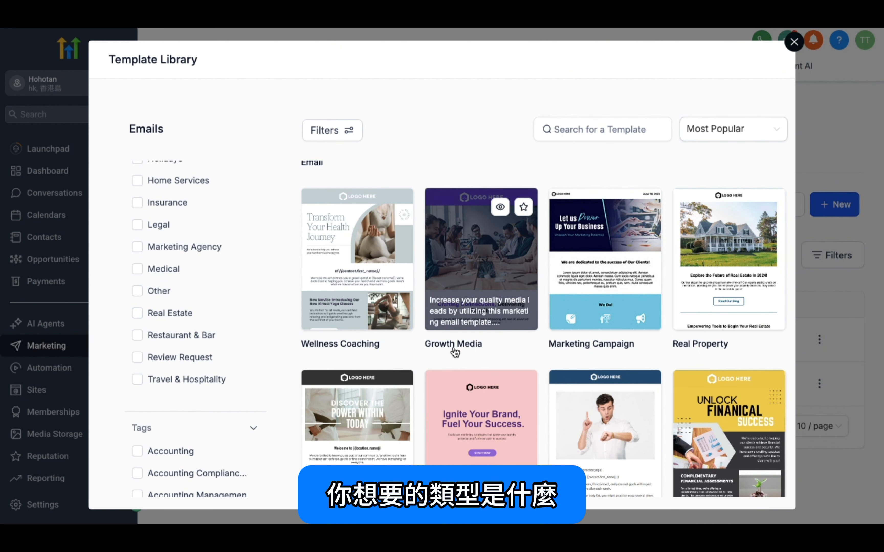
scroll(455, 353, down, 5)
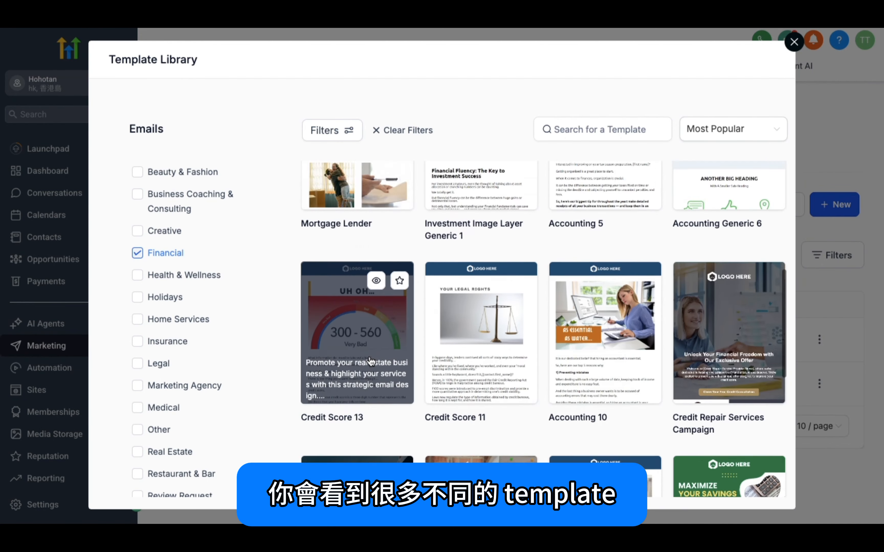
scroll(371, 361, down, 5)
mouse_move(628, 346)
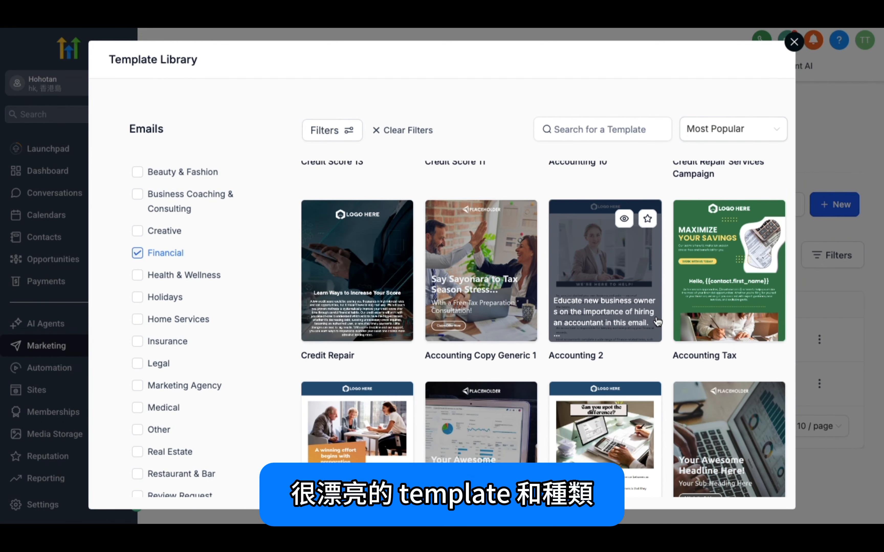
mouse_move(395, 304)
scroll(365, 285, up, 5)
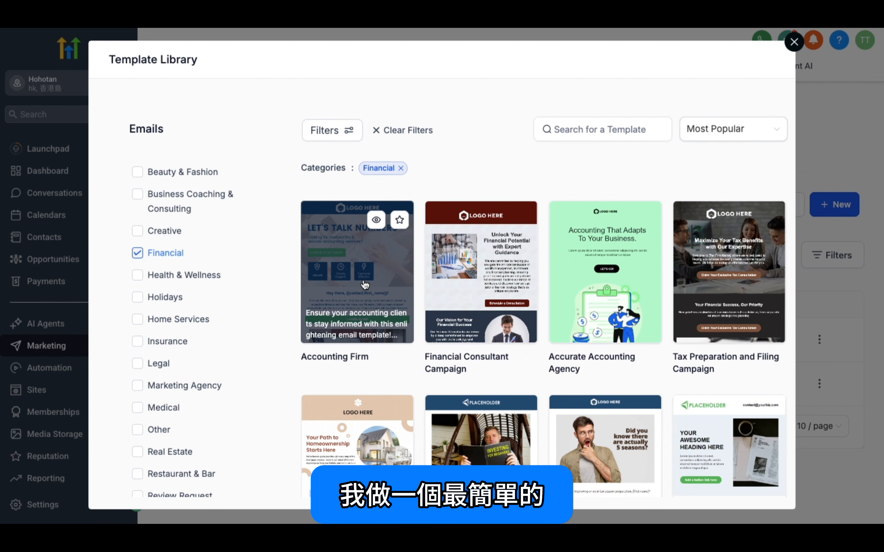
Preview the Accounting Firm template in full and continue with it into the email editor.
click(373, 218)
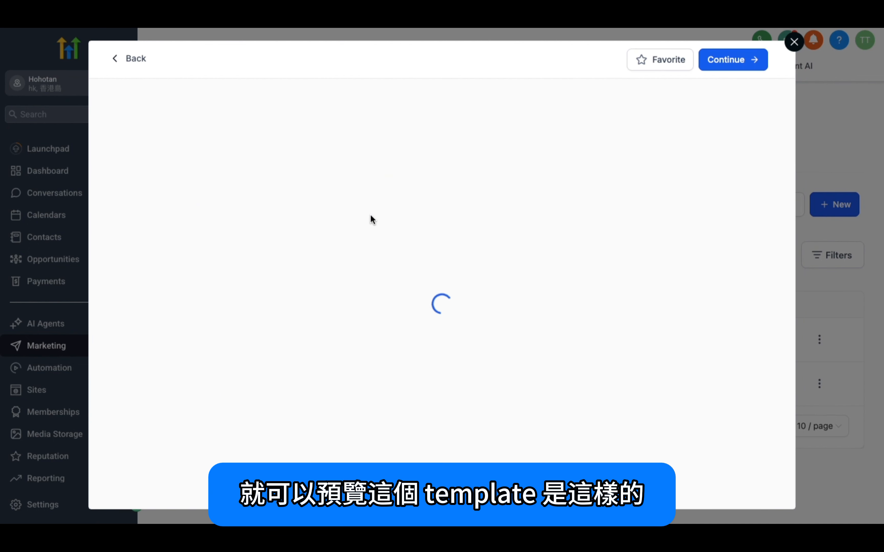
scroll(412, 255, down, 5)
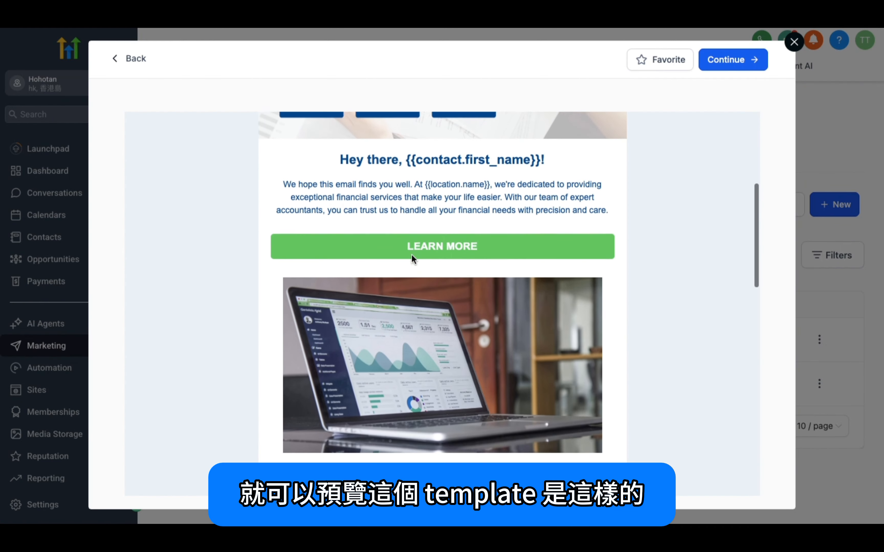
scroll(412, 255, down, 6)
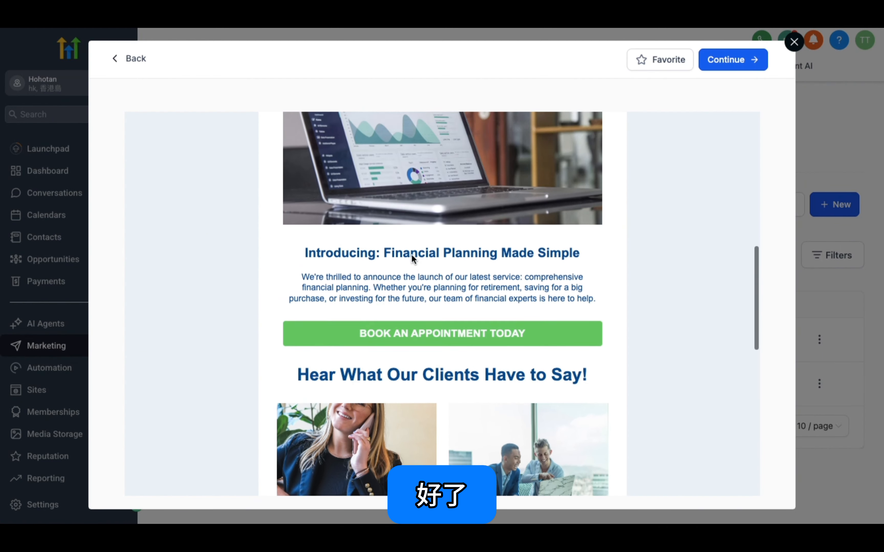
scroll(411, 255, up, 6)
scroll(411, 255, up, 5)
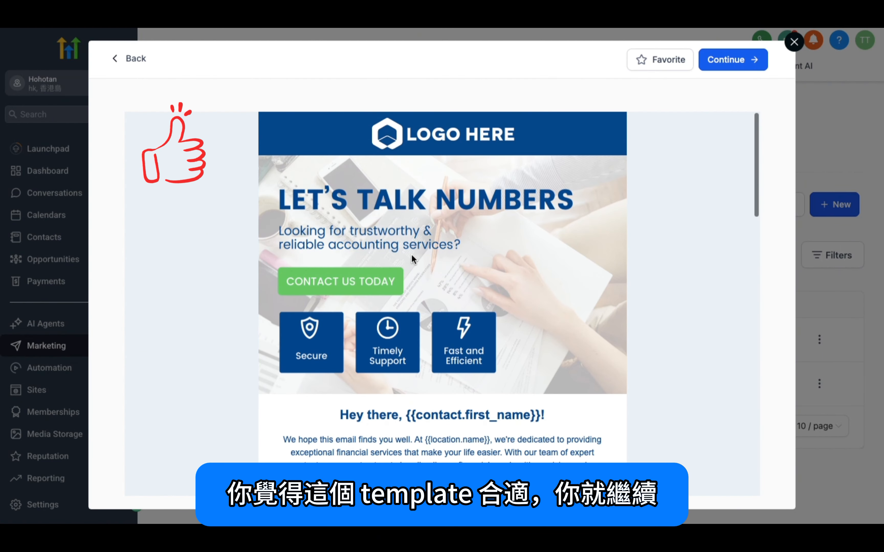
click(715, 55)
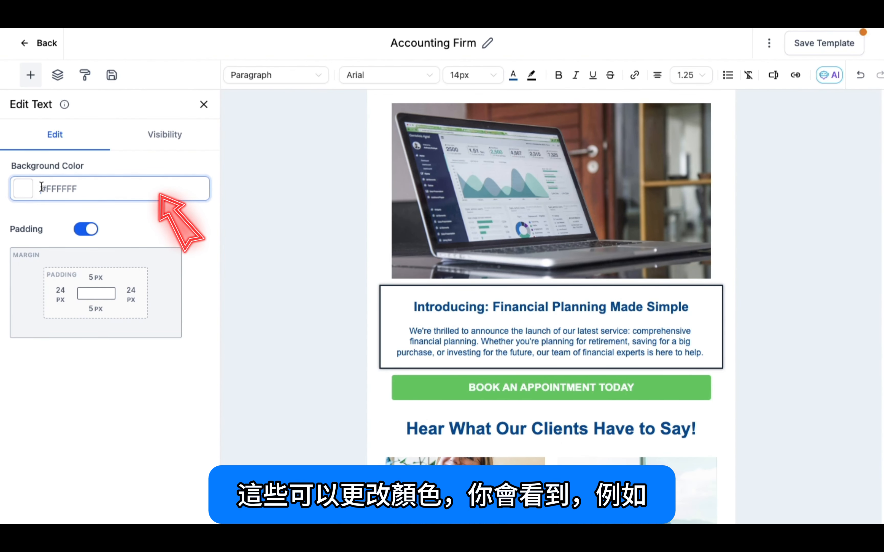
Set the background color of the "Introducing: Financial Planning Made Simple" text block to black (#000000).
click(28, 192)
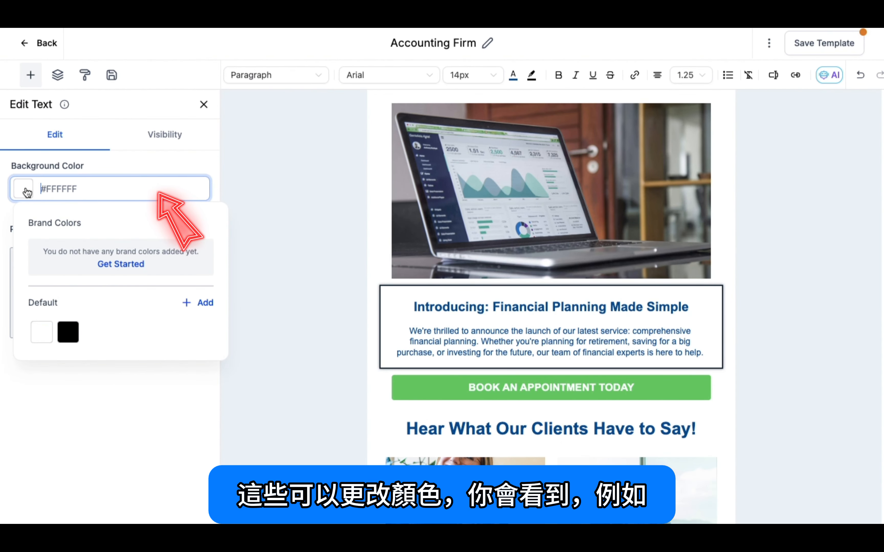
click(67, 334)
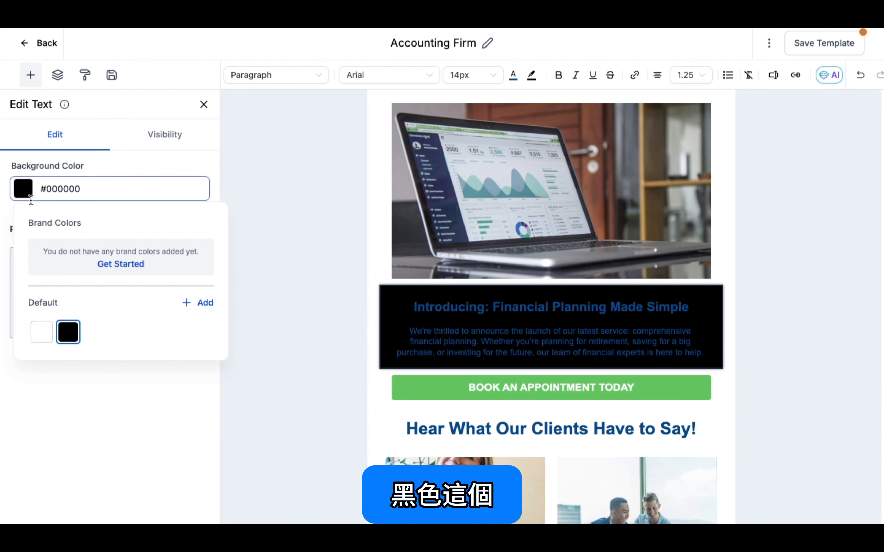
click(29, 389)
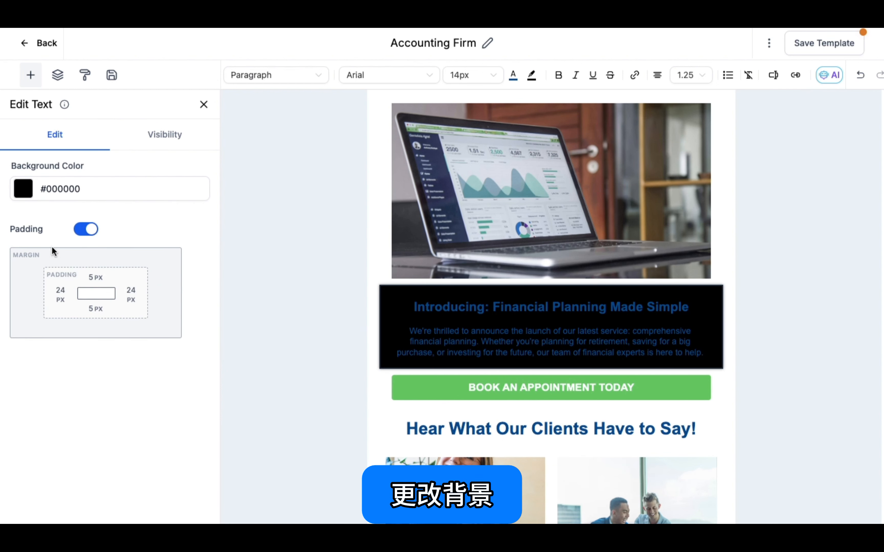
Show the text block's visibility options and replace the word "launch" in its paragraph with a run of repeated "c" letters.
click(176, 130)
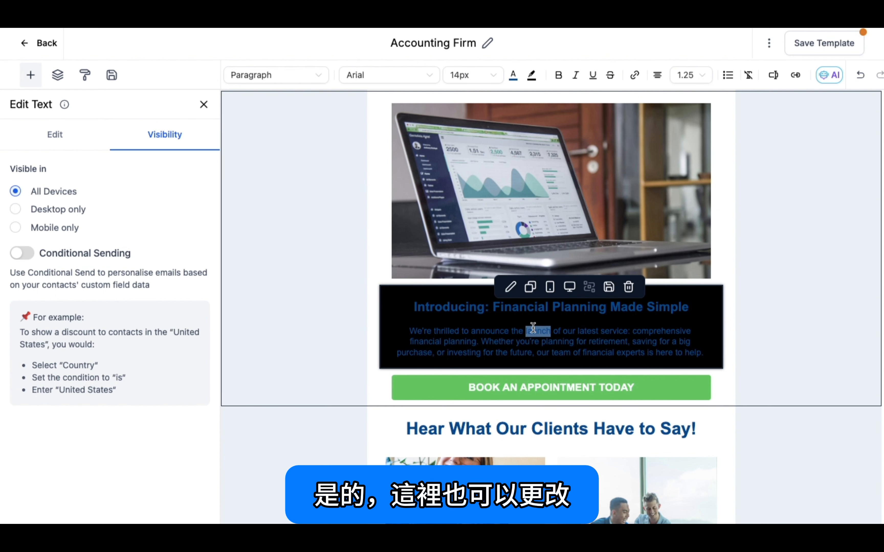
text(c)
text(ccccccccc)
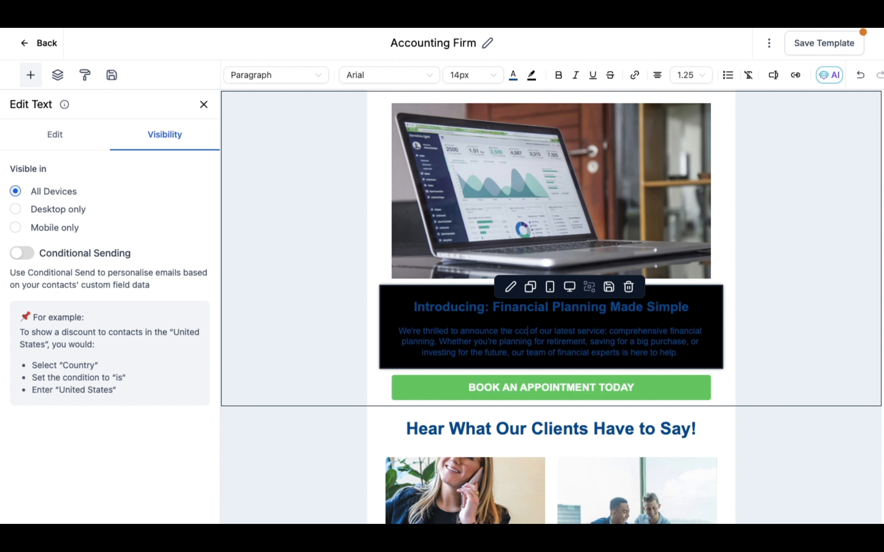
text(cc)
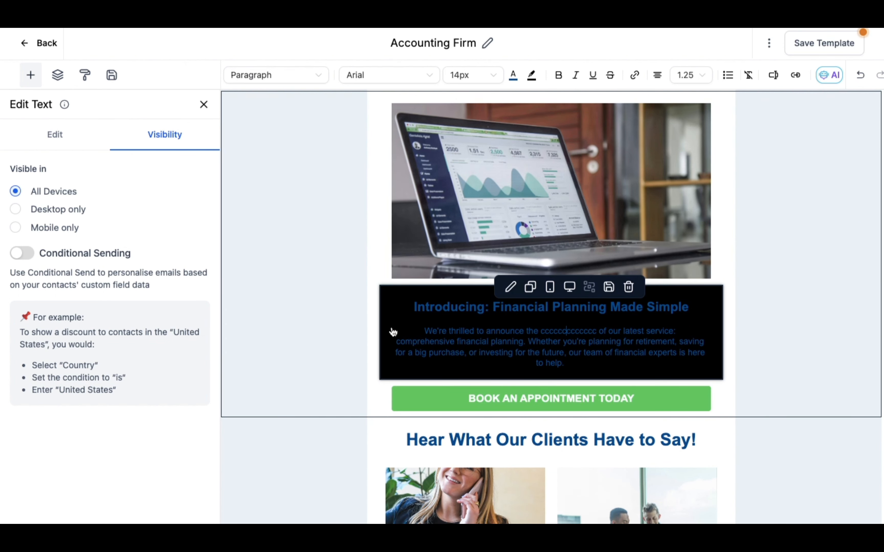
Select the laptop image above the text block and open its image editing settings.
click(477, 173)
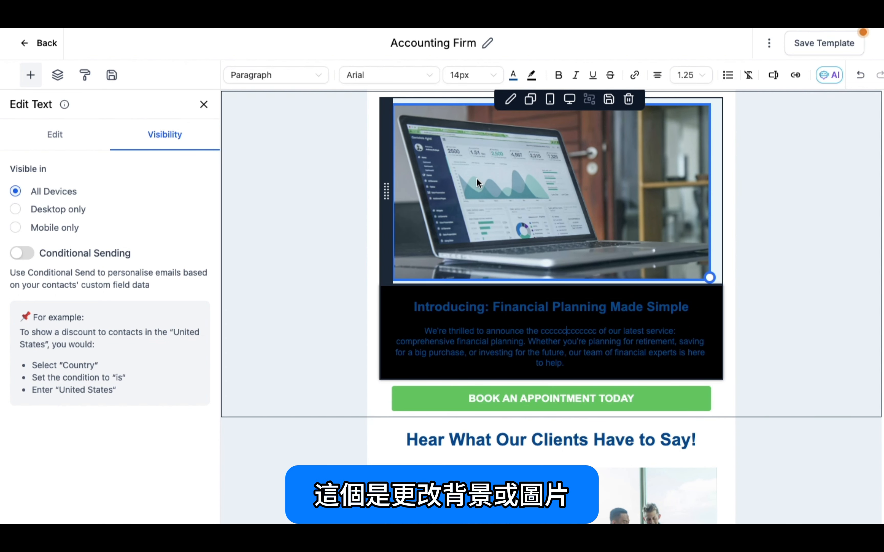
click(472, 179)
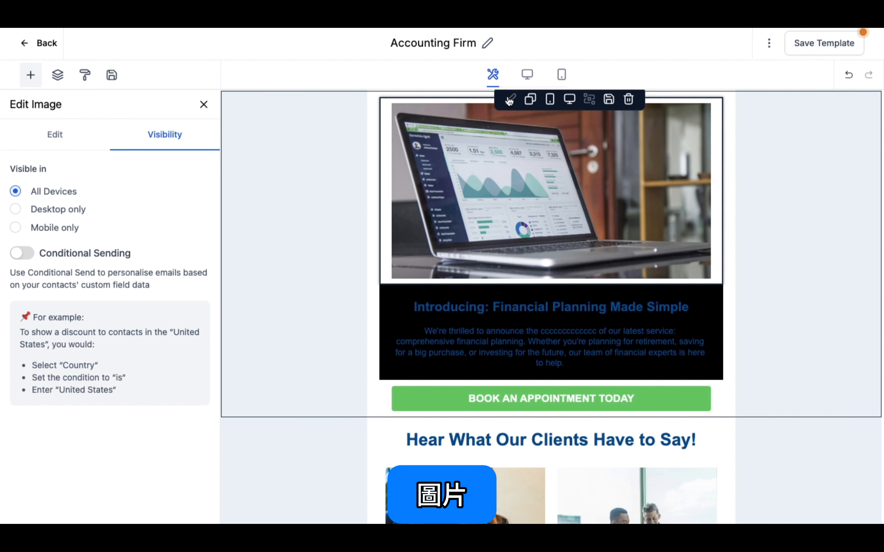
click(32, 142)
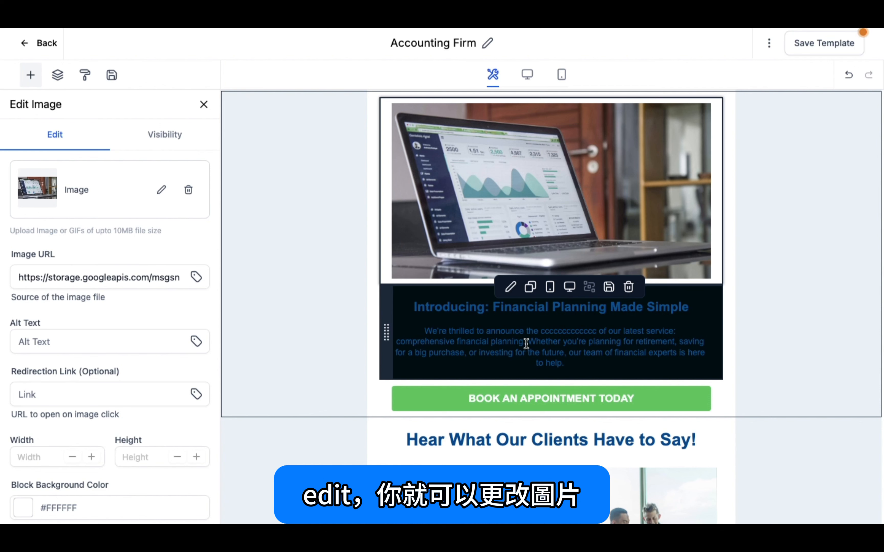
Insert "ccccc" before "Whether you're planning for retirement" in the black text block's paragraph.
click(527, 344)
text(cccc)
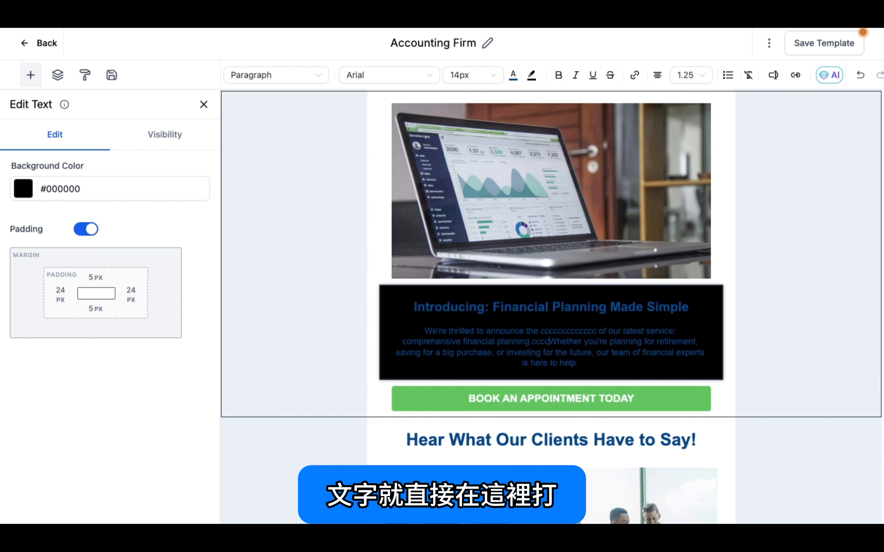
text(c)
Insert "dddd" into the green appointment button's text so it reads "BOOK AN APPOINTMEddddNT TODAY".
click(530, 410)
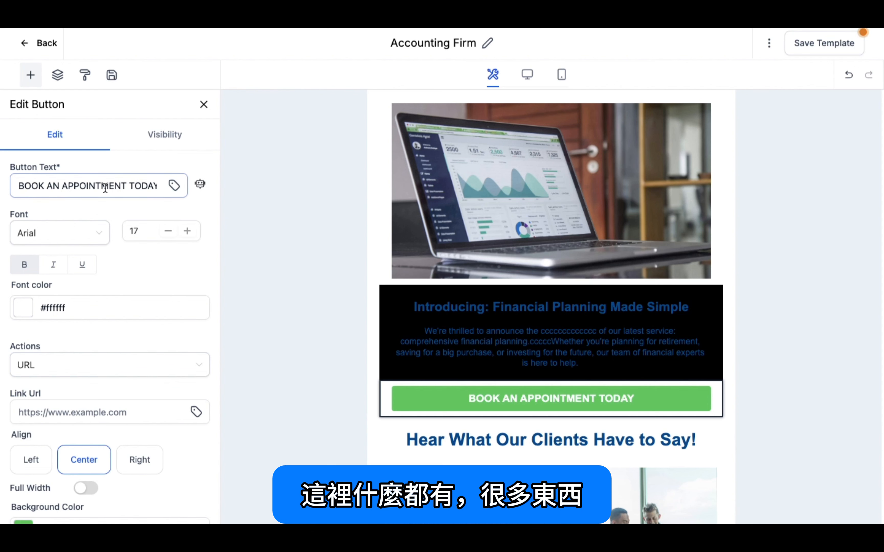
click(88, 188)
click(114, 188)
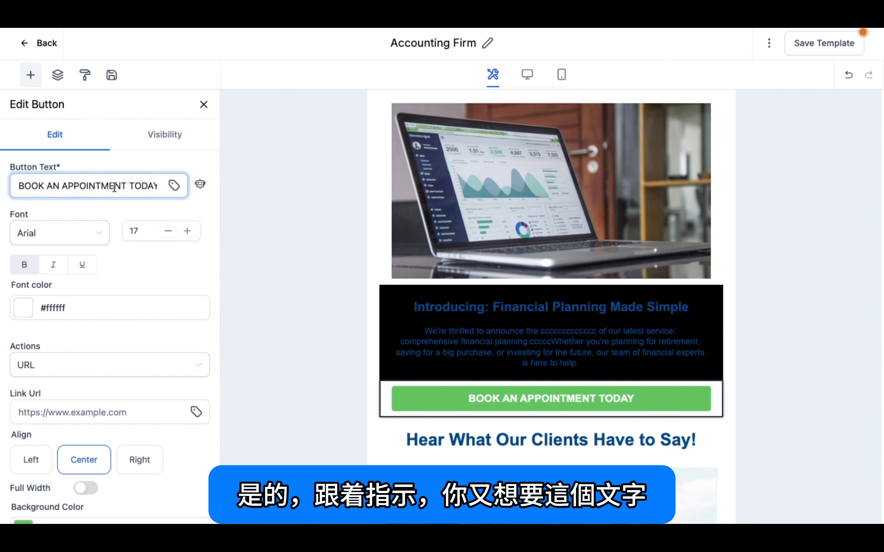
text(dddd)
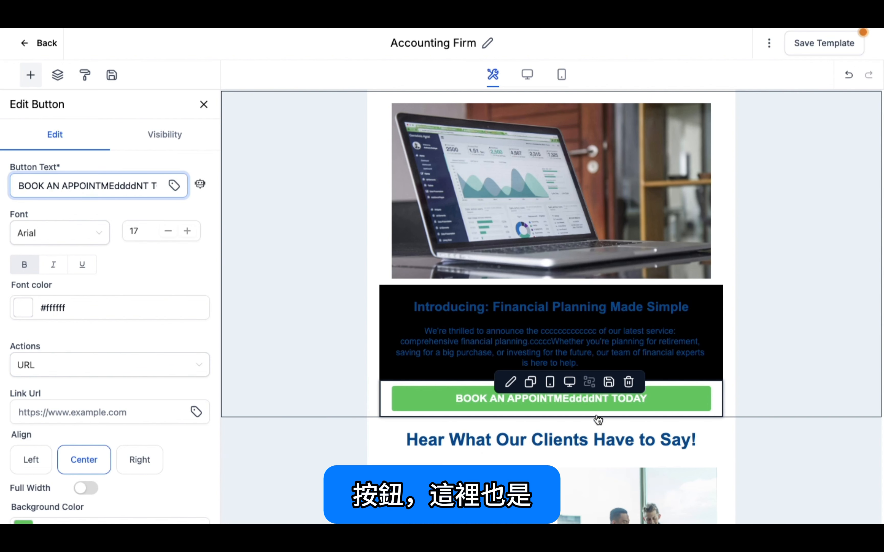
click(527, 437)
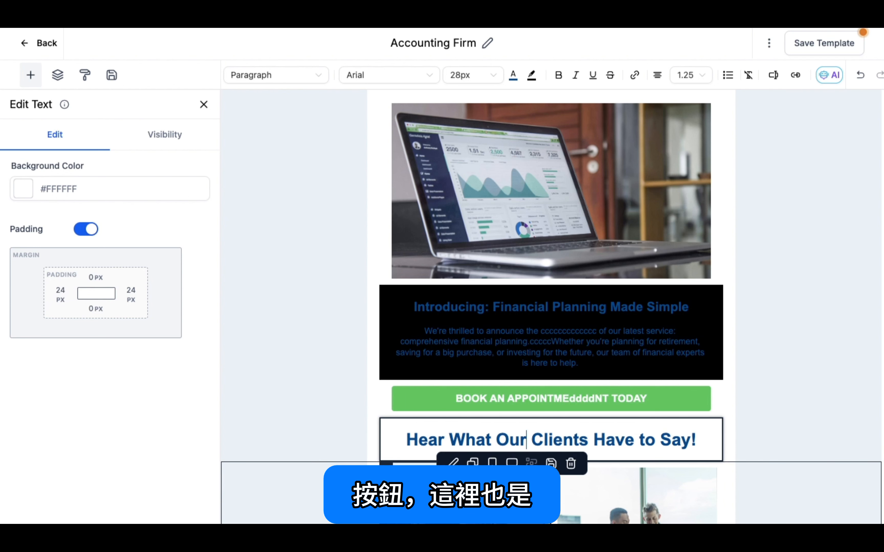
text(ff)
key(BackSpace)
key(BackSpace)
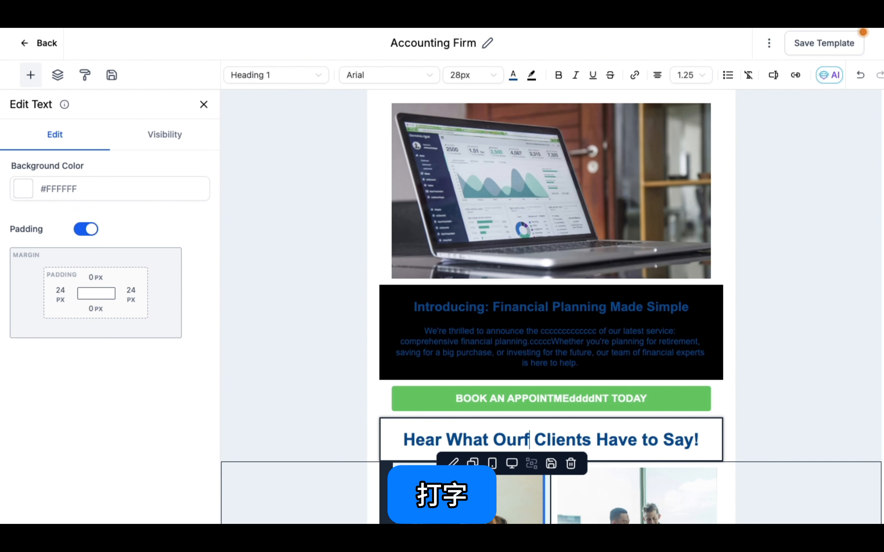
right_click(395, 403)
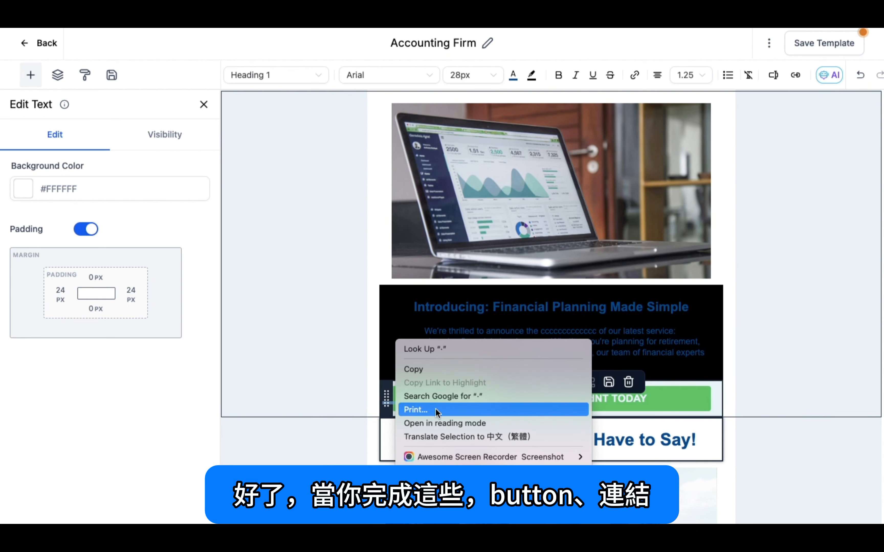
click(694, 401)
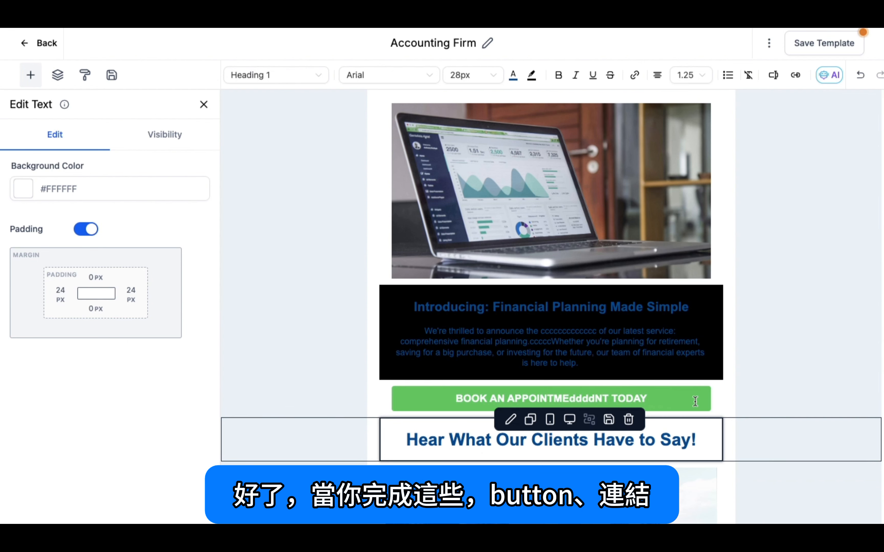
Reopen the green appointment button's settings and open its link URL for editing.
click(693, 405)
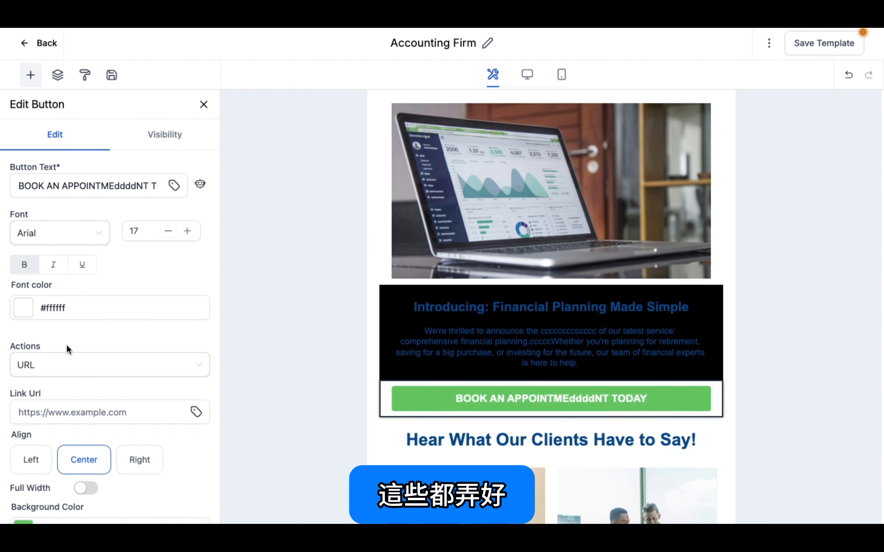
click(43, 416)
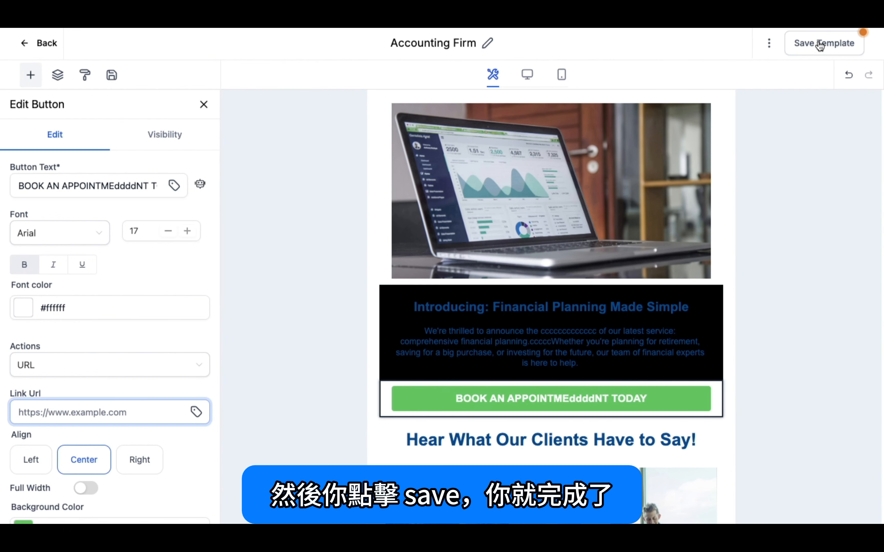
Save the customized Accounting Firm template and preview its content in the mobile and desktop layouts.
click(819, 46)
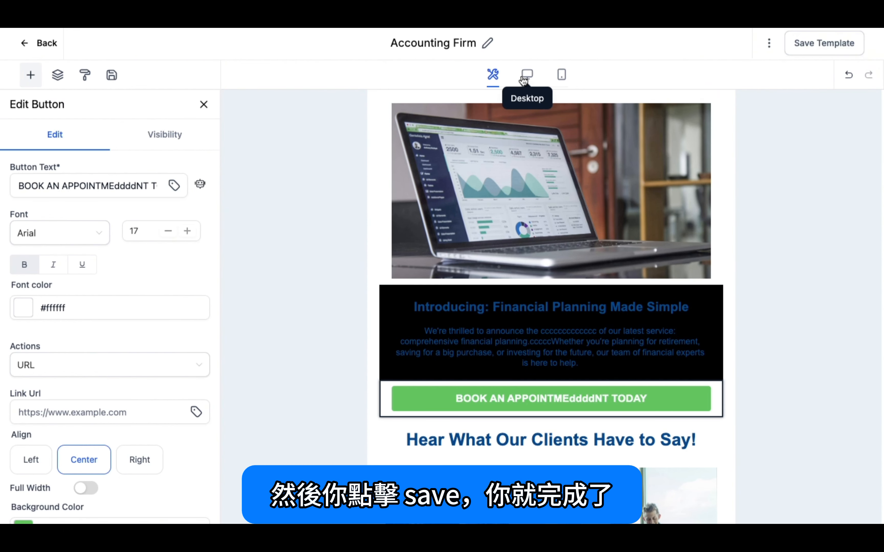
click(525, 76)
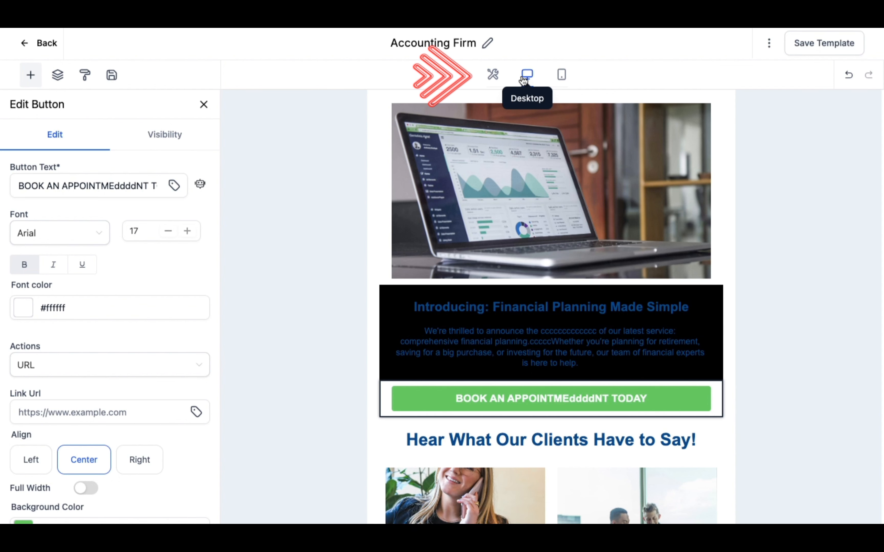
click(566, 78)
scroll(543, 289, down, 5)
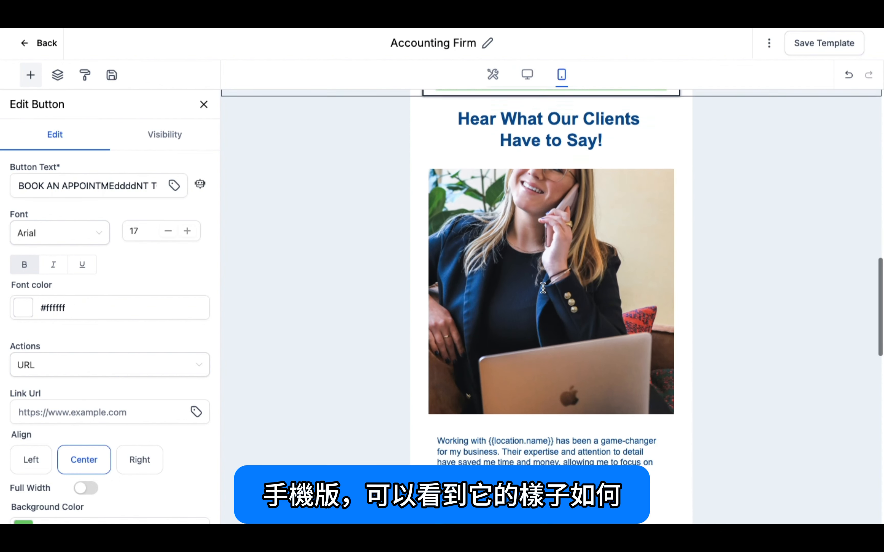
scroll(543, 288, down, 10)
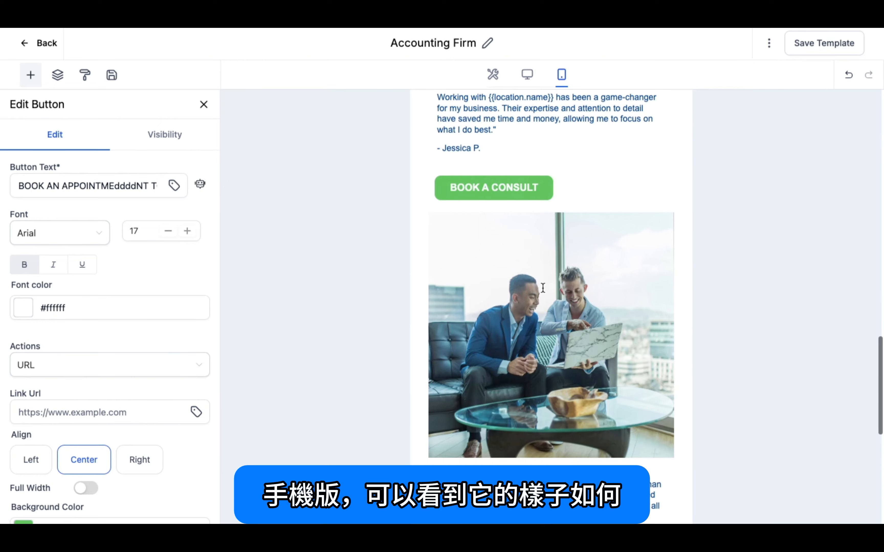
scroll(543, 288, down, 5)
scroll(530, 263, up, 15)
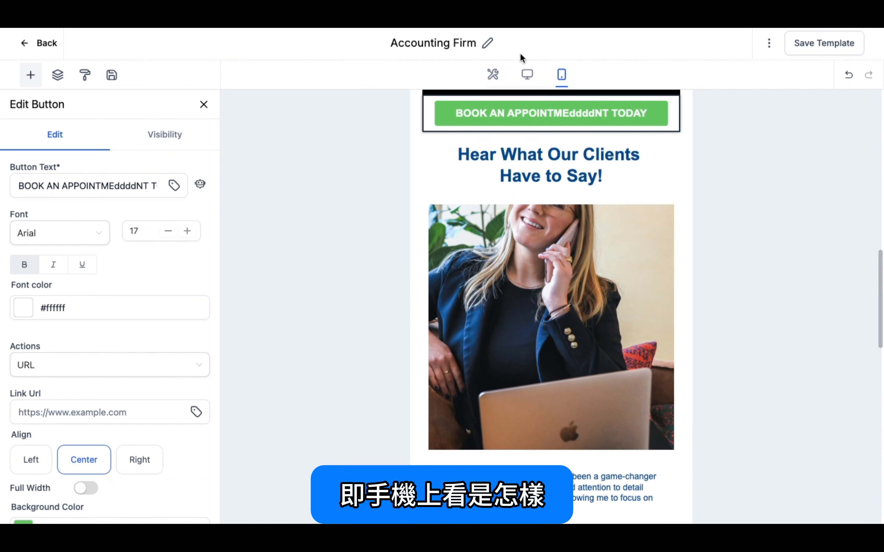
click(527, 75)
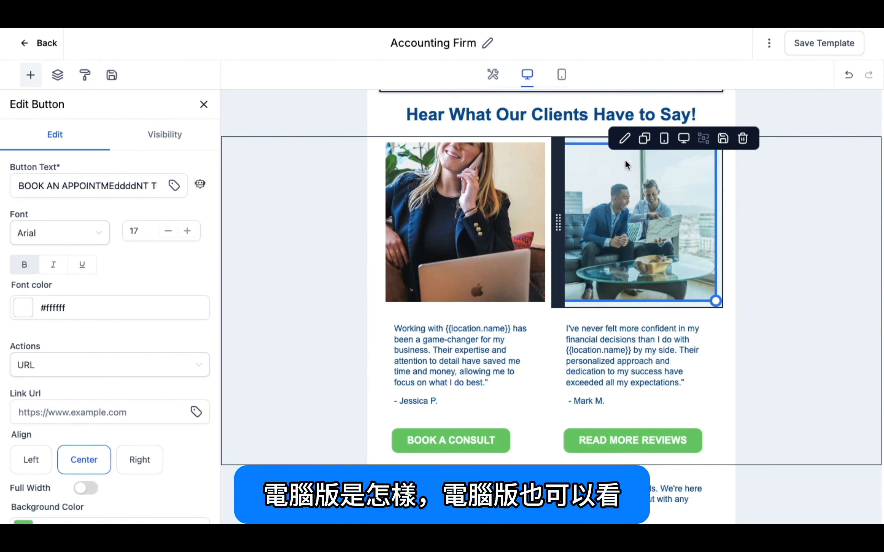
scroll(625, 161, up, 10)
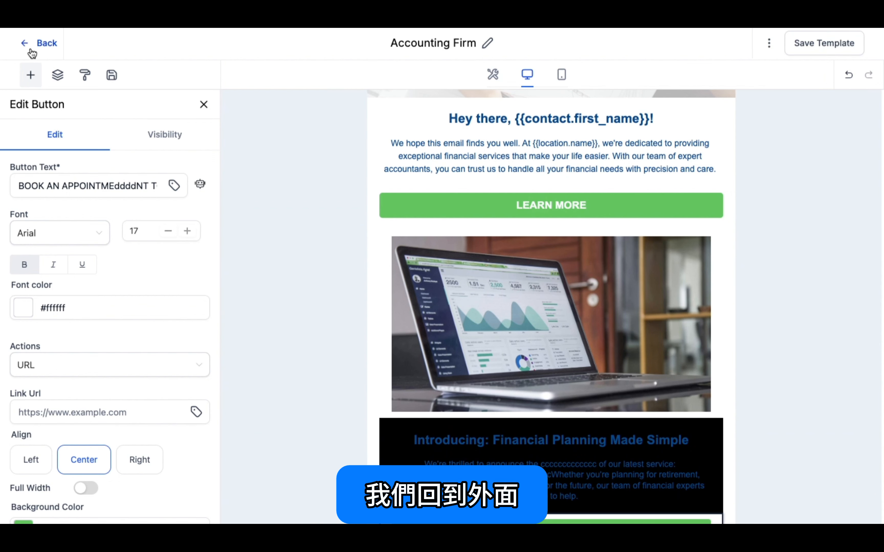
Leave the template editor and create a new email campaign from the saved Accounting Firm template.
click(40, 43)
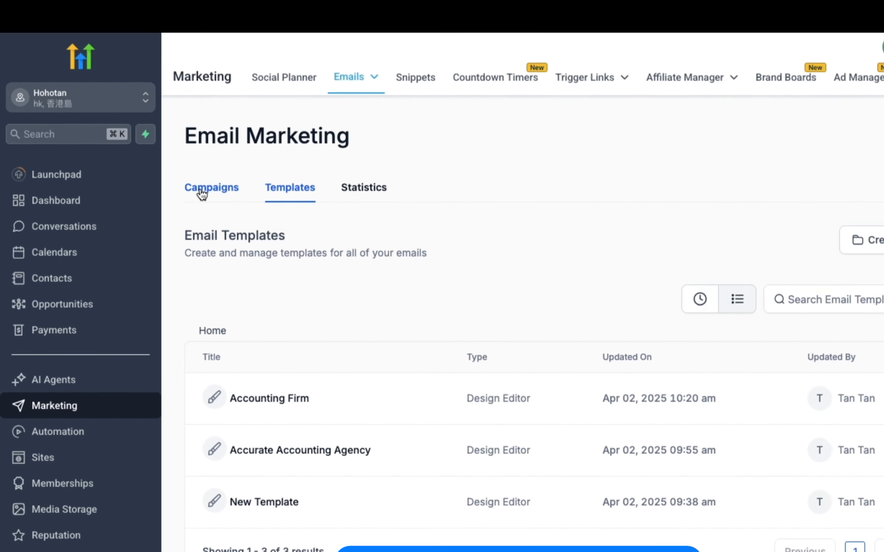
click(201, 194)
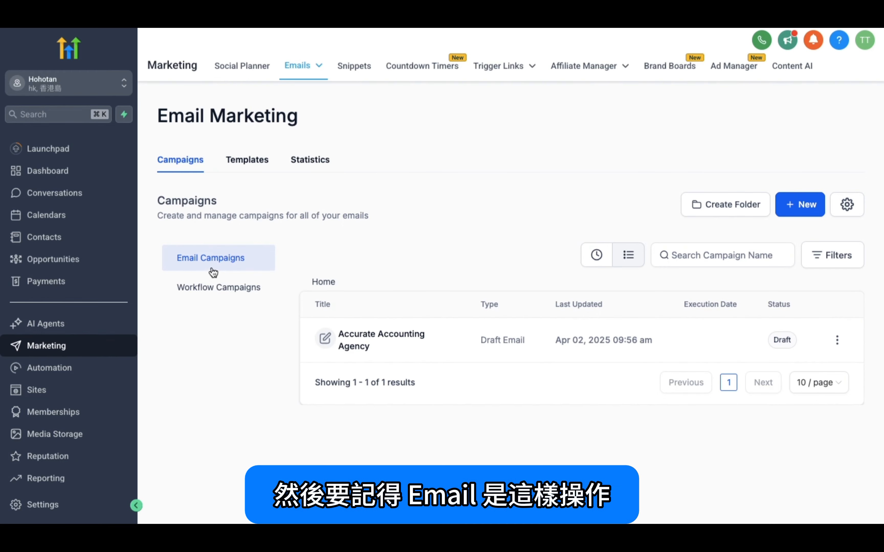
click(795, 214)
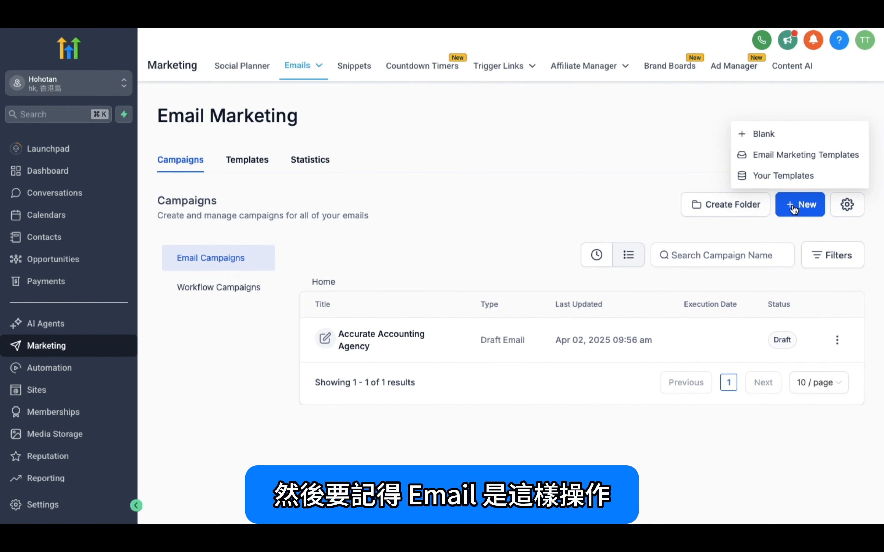
click(782, 175)
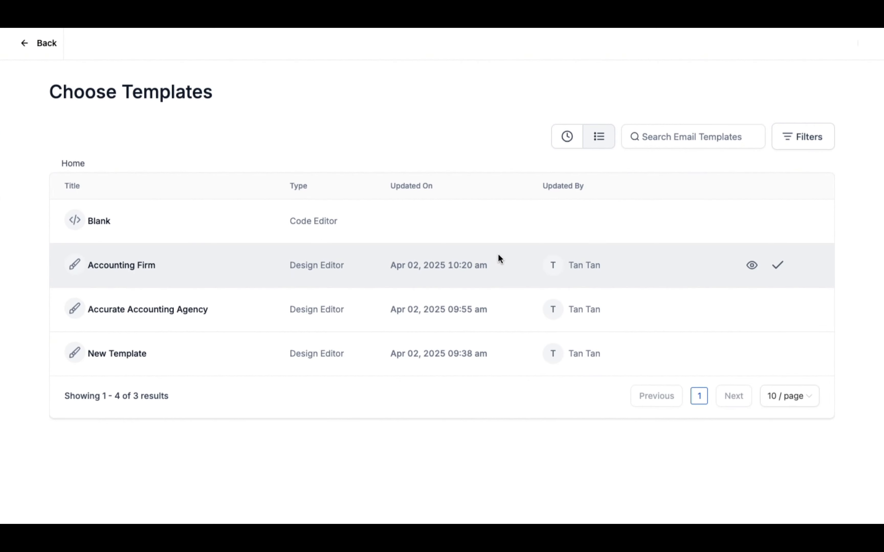
click(226, 268)
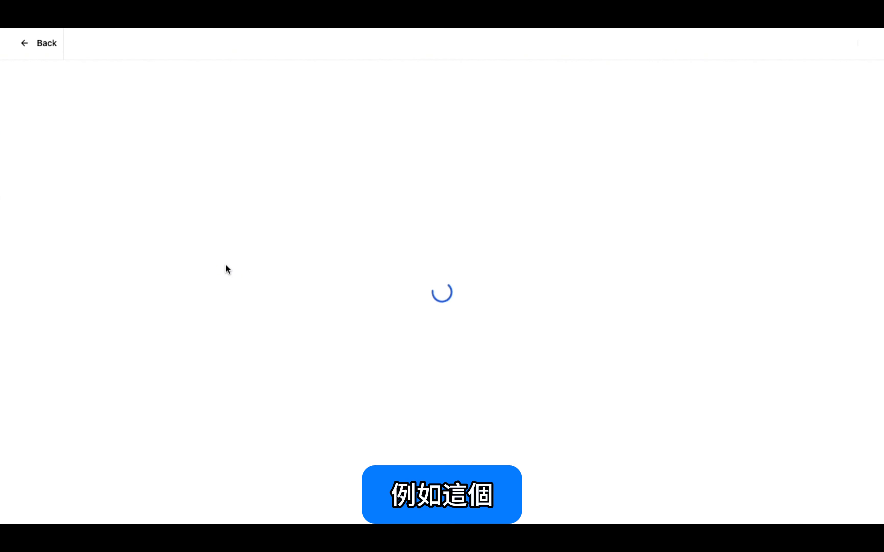
Review the campaign email's content and proceed to its send or schedule settings.
scroll(399, 267, down, 2)
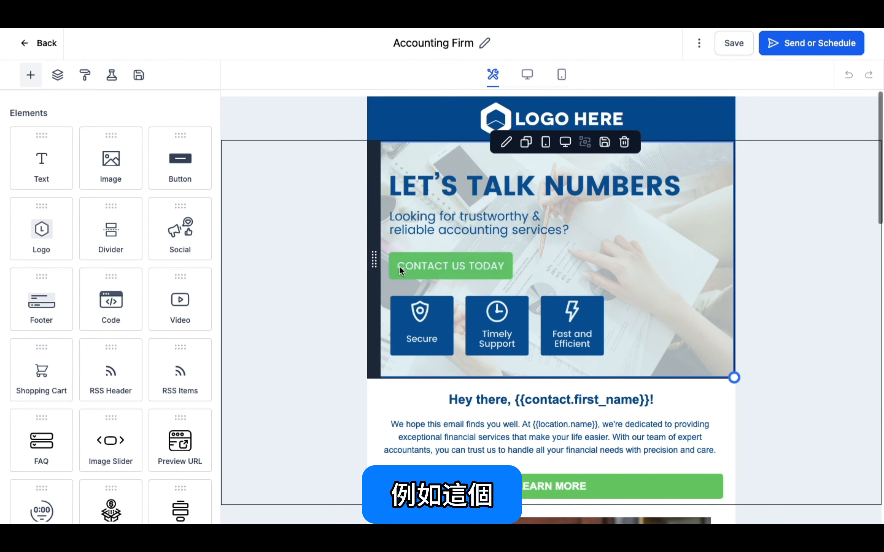
scroll(400, 267, down, 10)
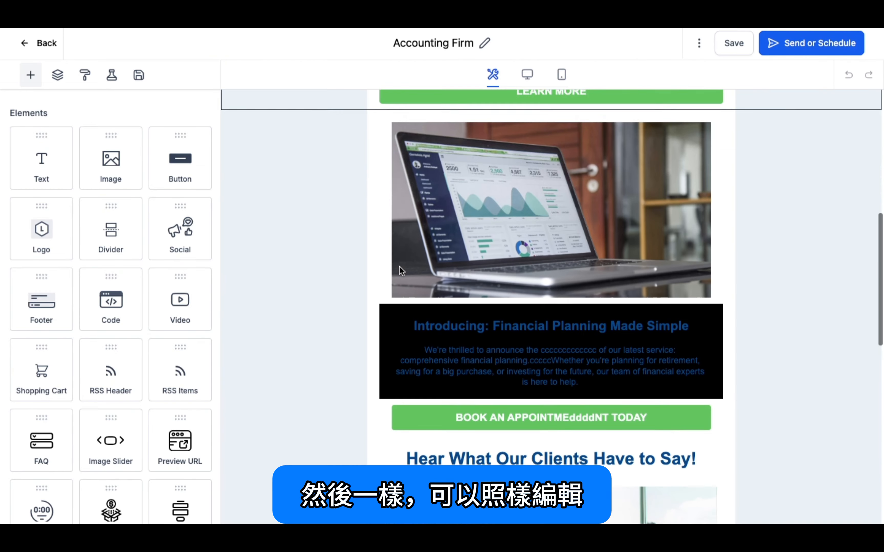
scroll(399, 267, down, 5)
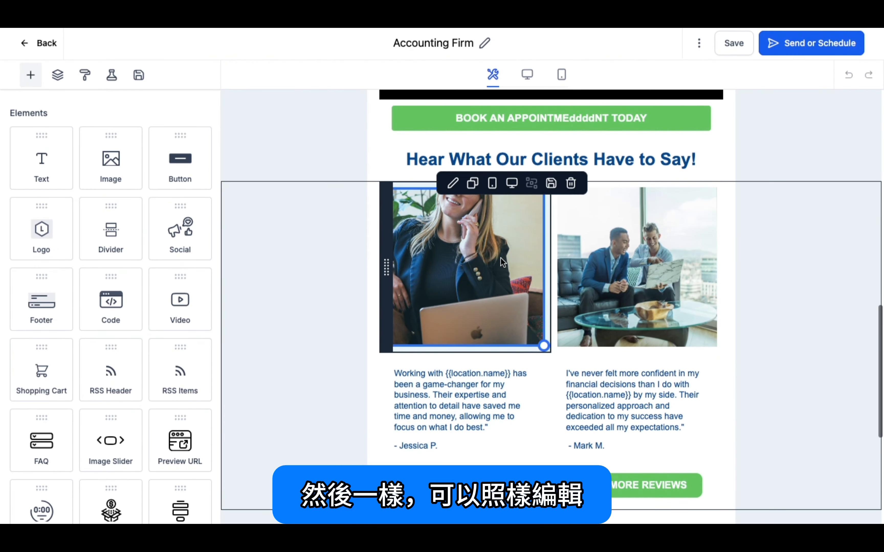
scroll(492, 240, up, 6)
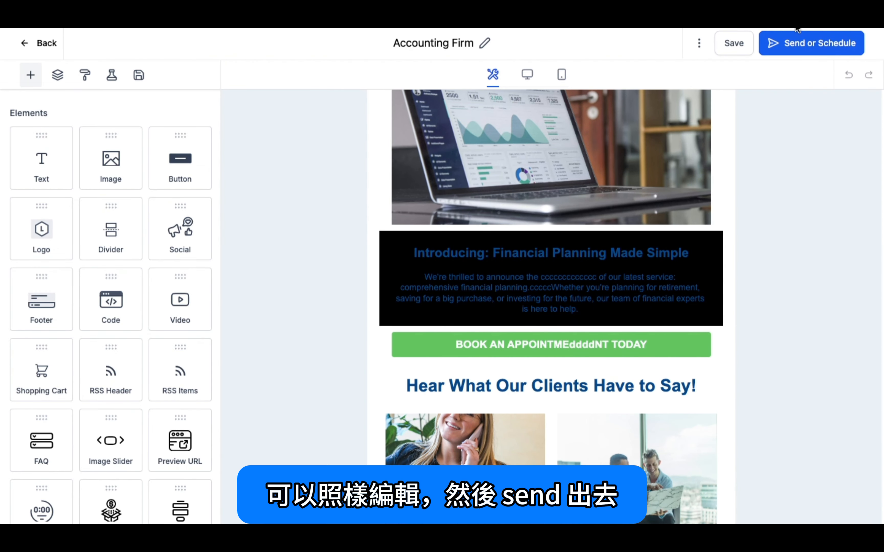
click(797, 54)
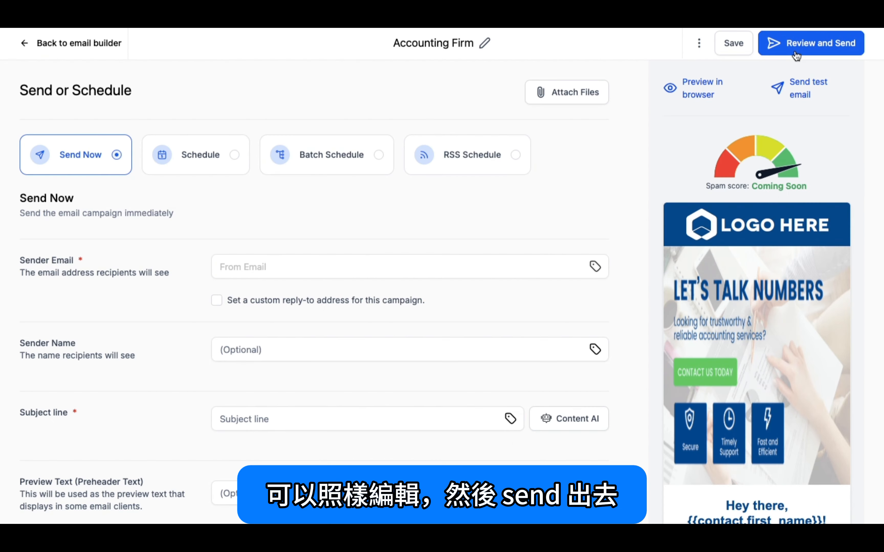
Examine the campaign's sender email, sender name, subject line, preview text, recipient and tracking settings.
scroll(373, 209, down, 1)
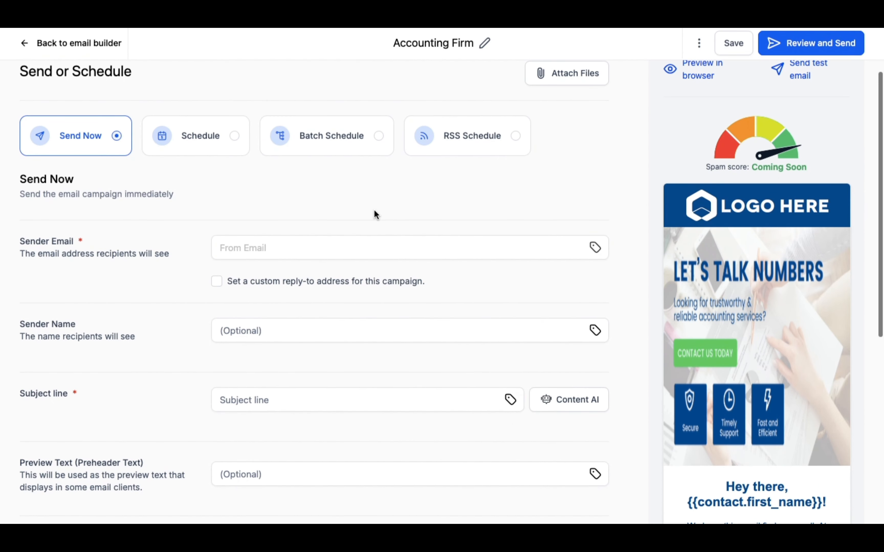
scroll(374, 209, down, 1)
click(330, 229)
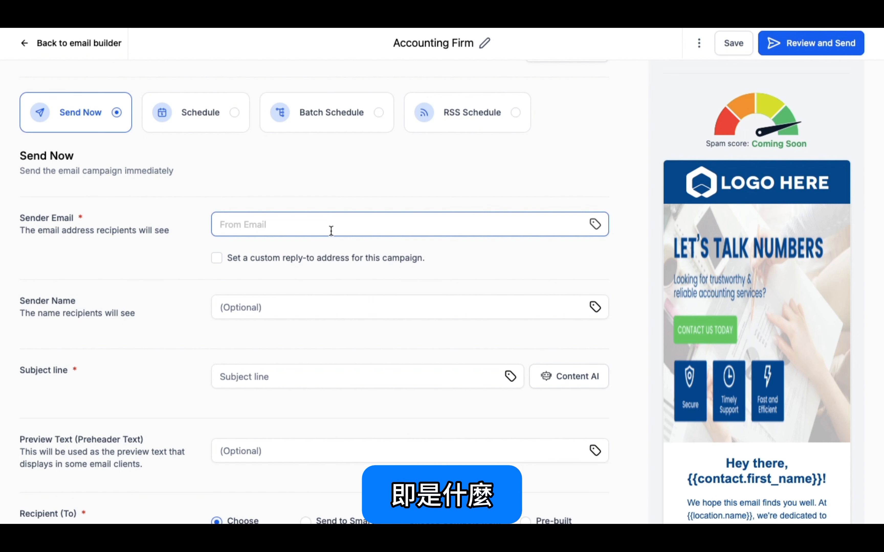
scroll(331, 230, down, 4)
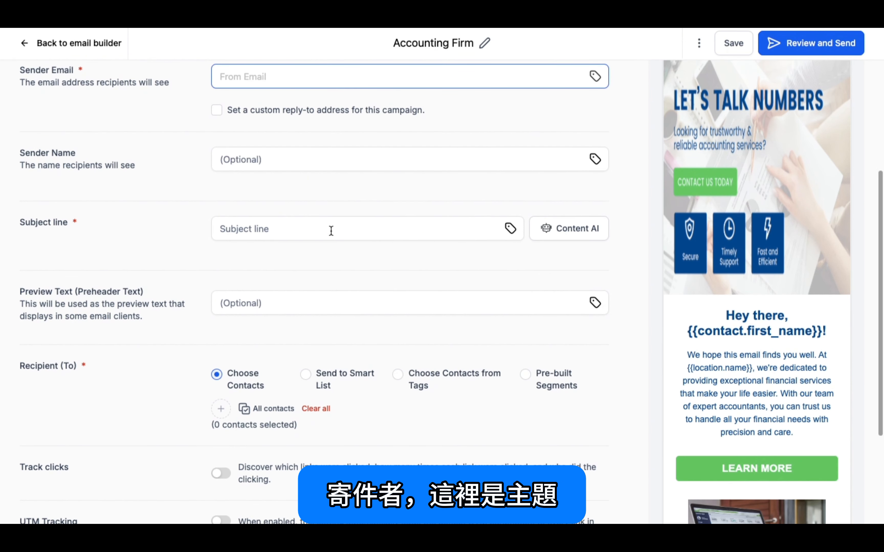
click(331, 230)
scroll(330, 230, down, 1)
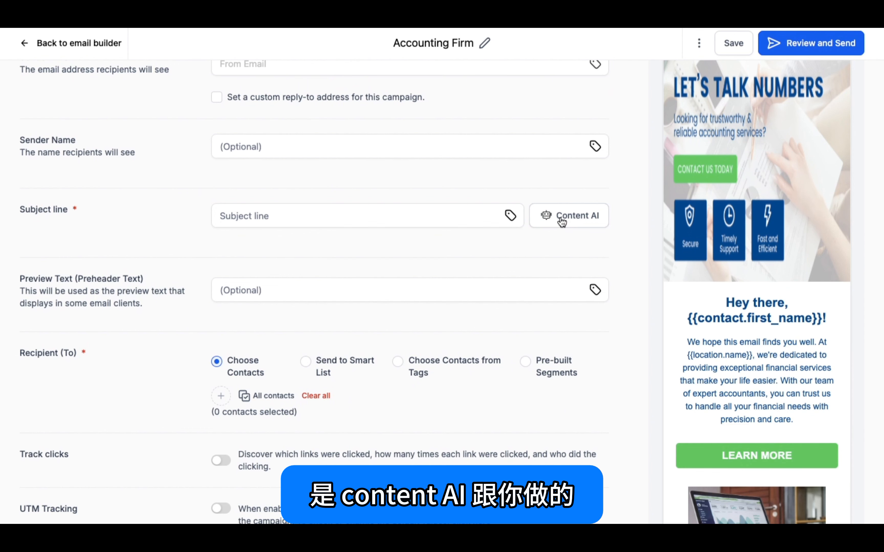
scroll(384, 325, down, 3)
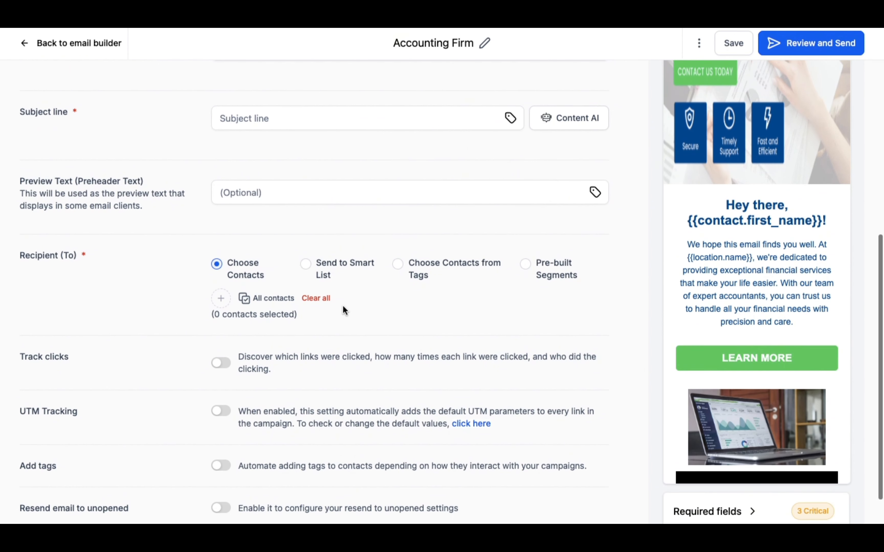
scroll(276, 219, down, 1)
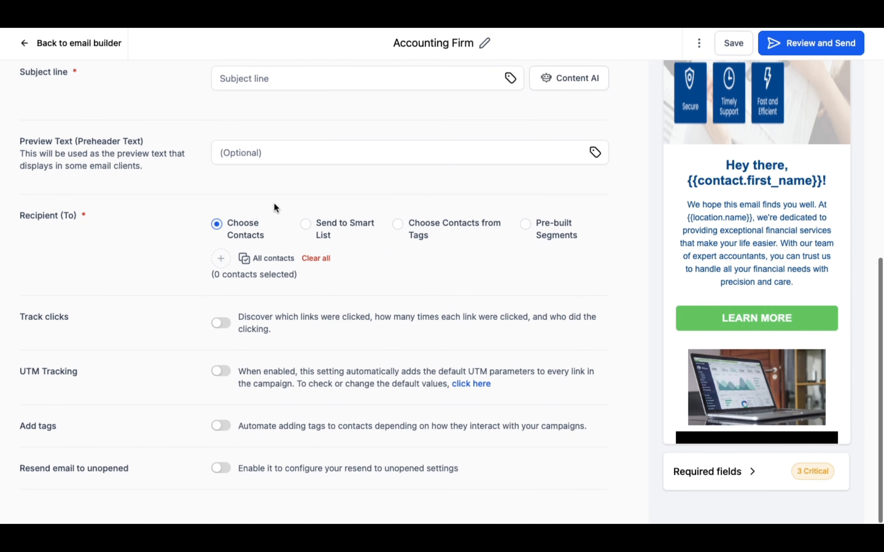
scroll(274, 203, up, 7)
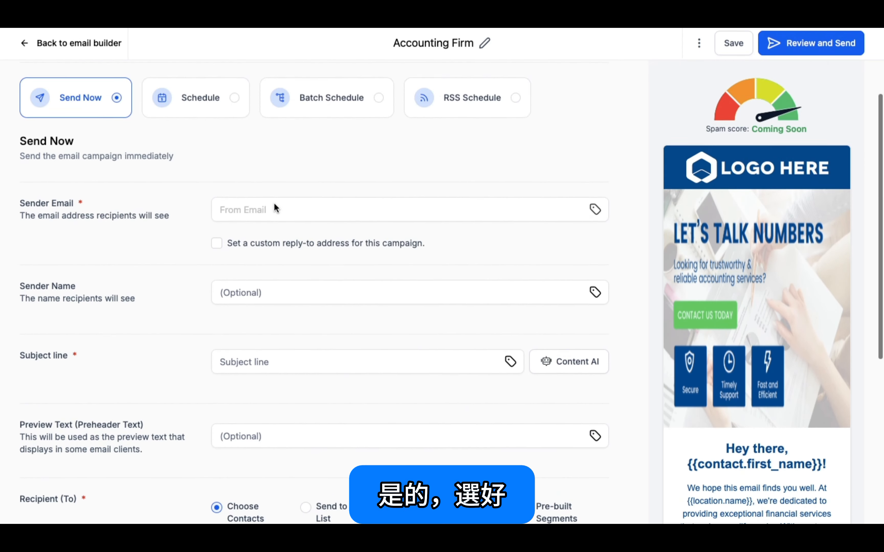
scroll(208, 337, down, 5)
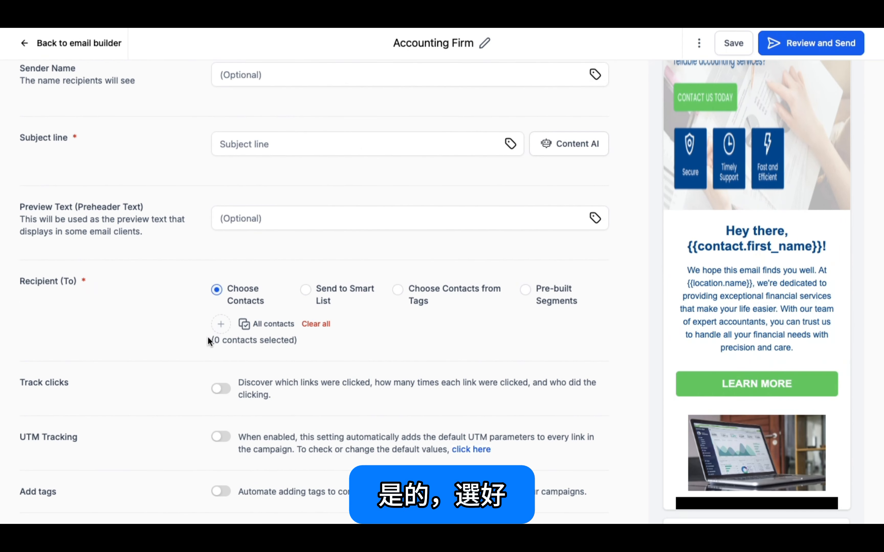
Add one contact as the campaign's recipient and clear the recipient selection again.
click(221, 324)
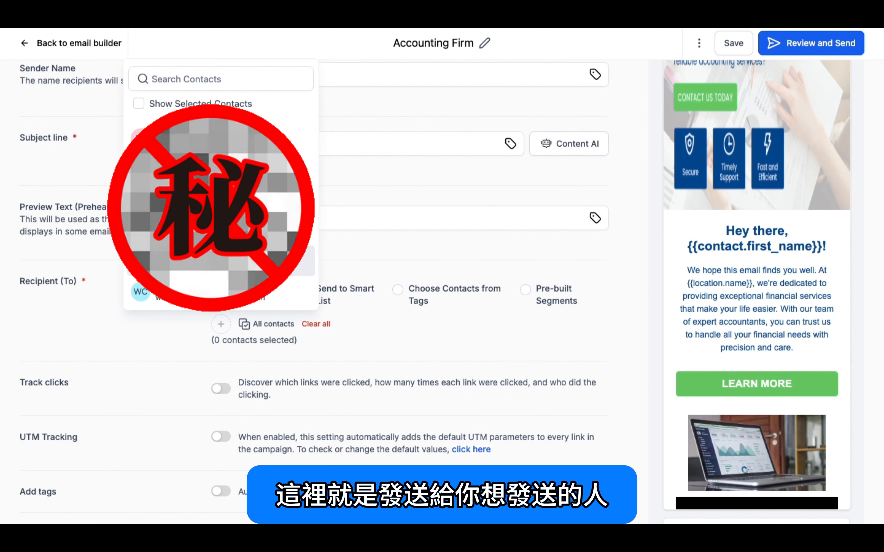
click(219, 293)
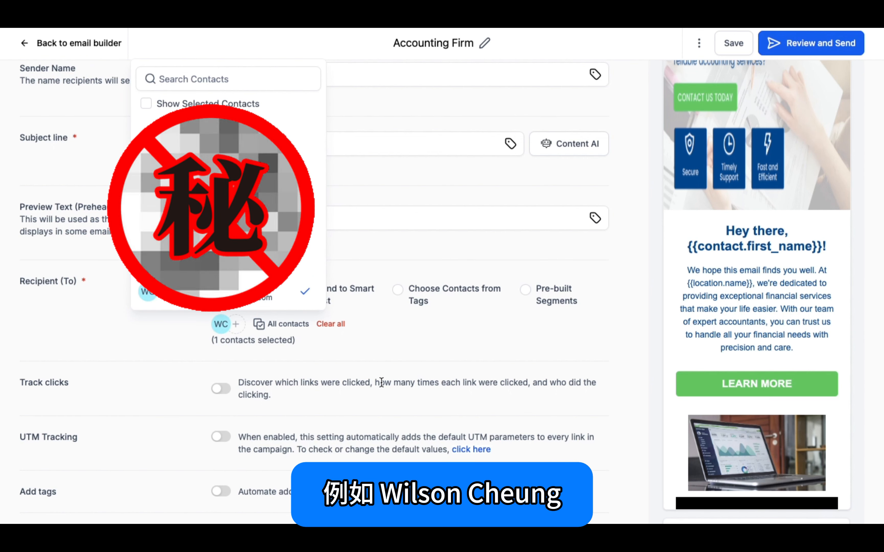
click(330, 324)
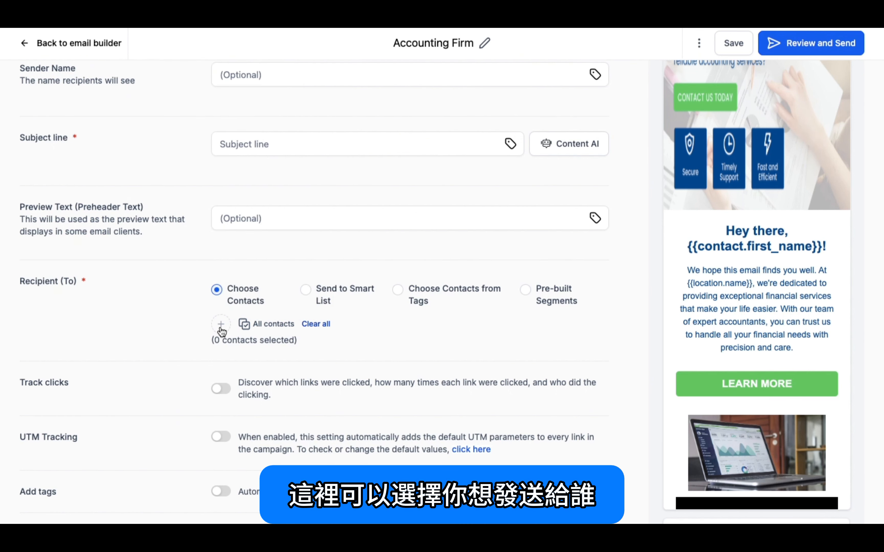
Switch the campaign's delivery mode to Schedule and back to Send Now.
scroll(313, 224, up, 6)
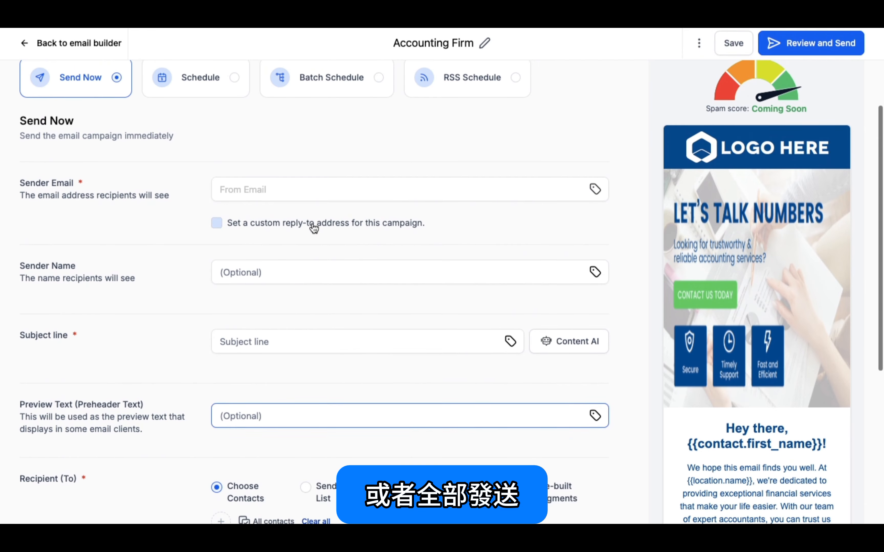
click(305, 214)
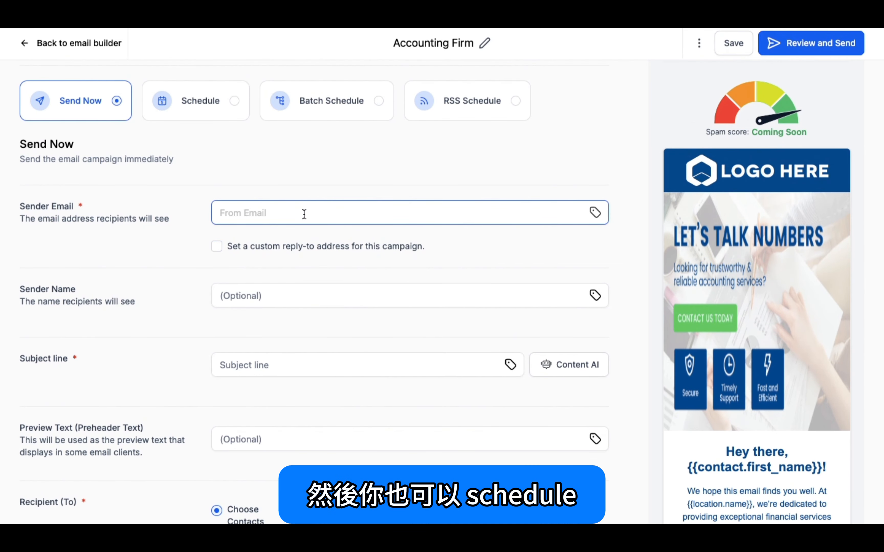
click(202, 108)
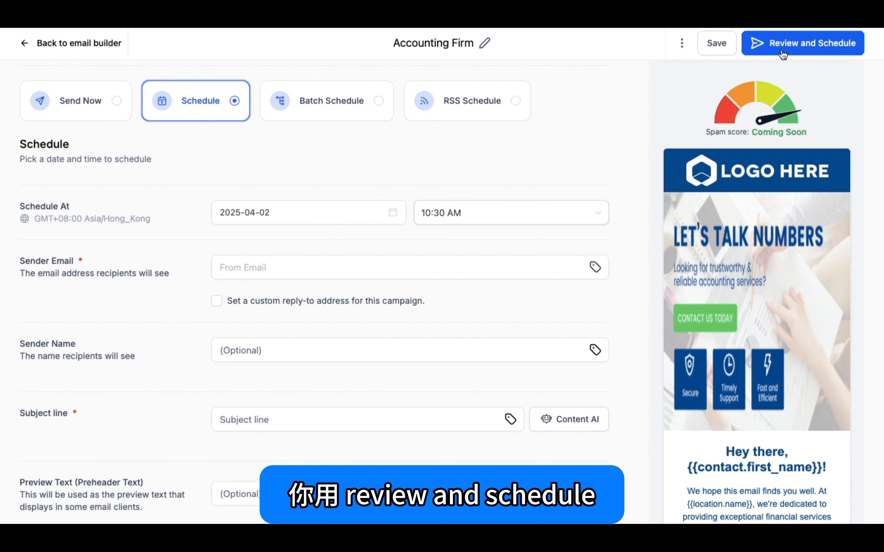
click(93, 108)
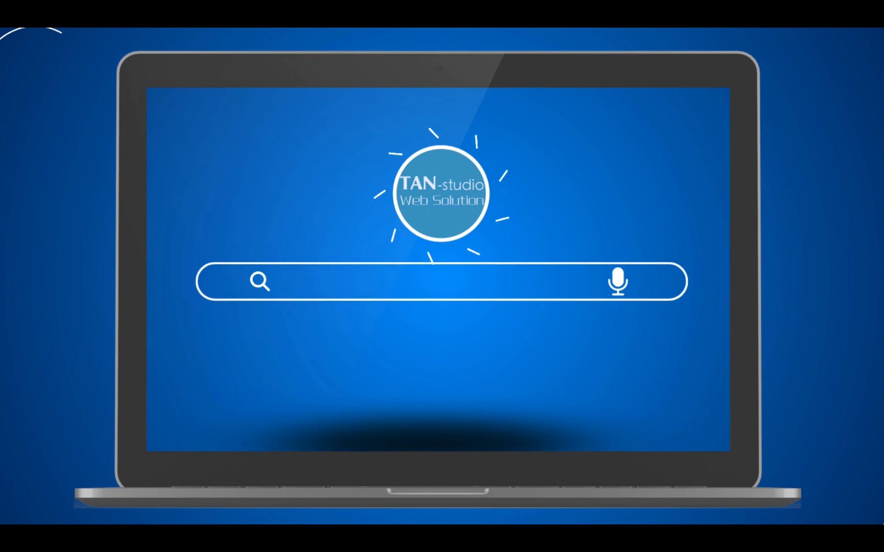